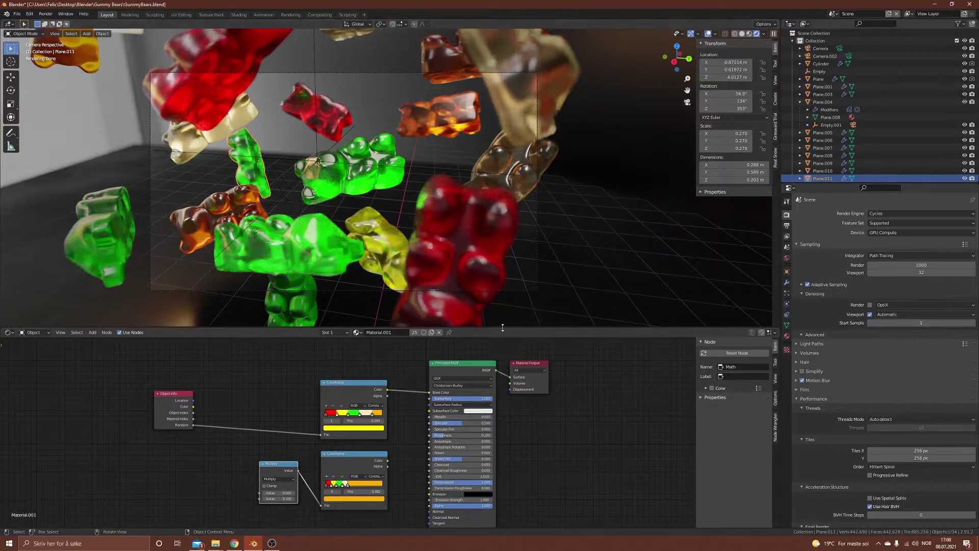
- Enlarge the Shader Editor by raising its border with the 3D Viewport
drag(504, 329, 504, 289)
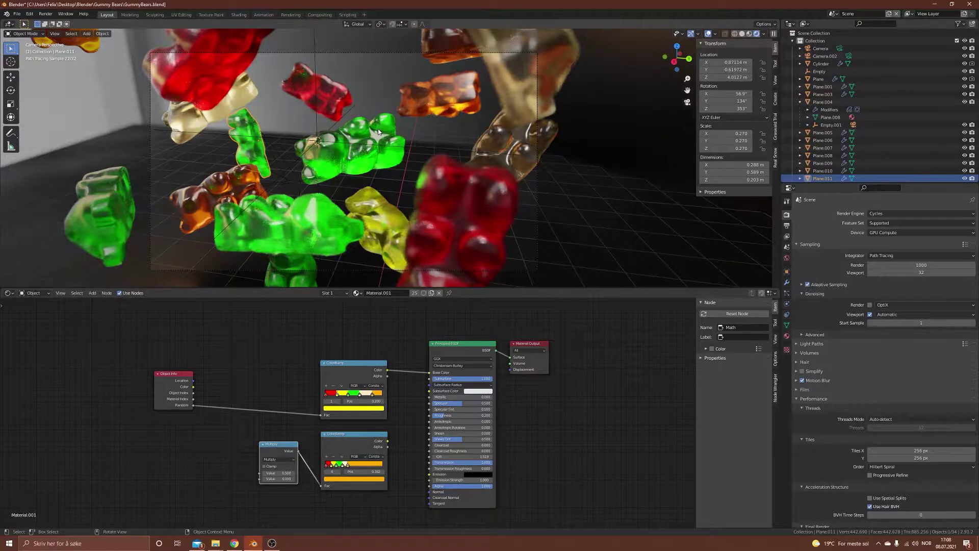
click(378, 128)
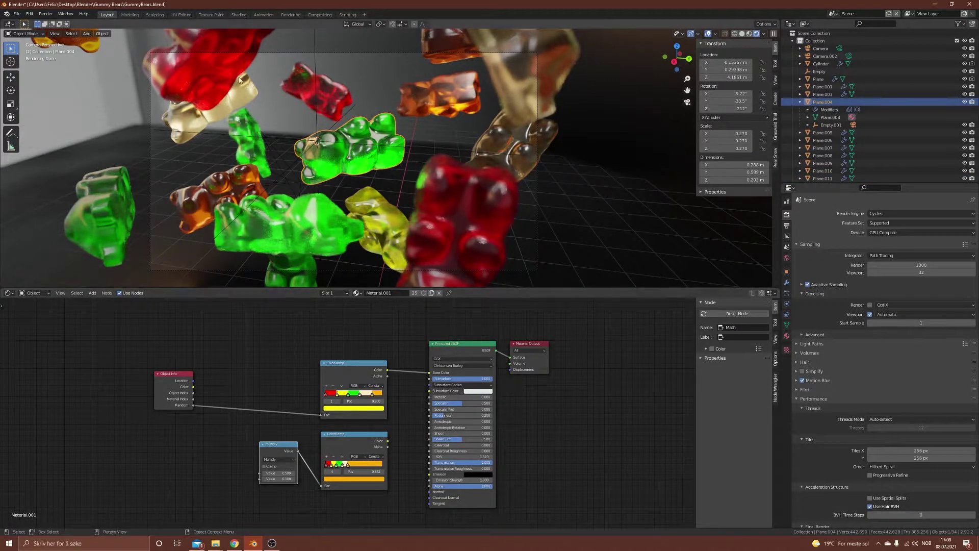
click(459, 219)
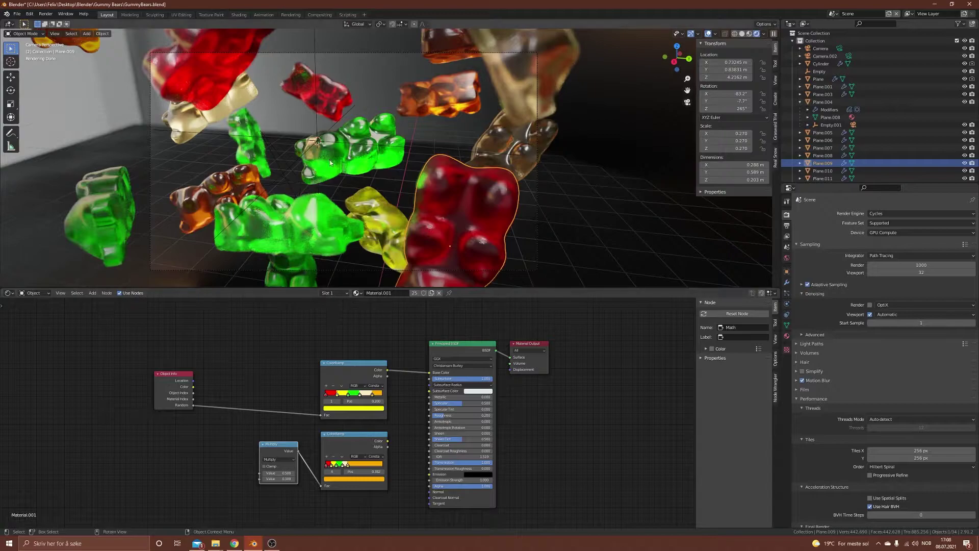
click(359, 161)
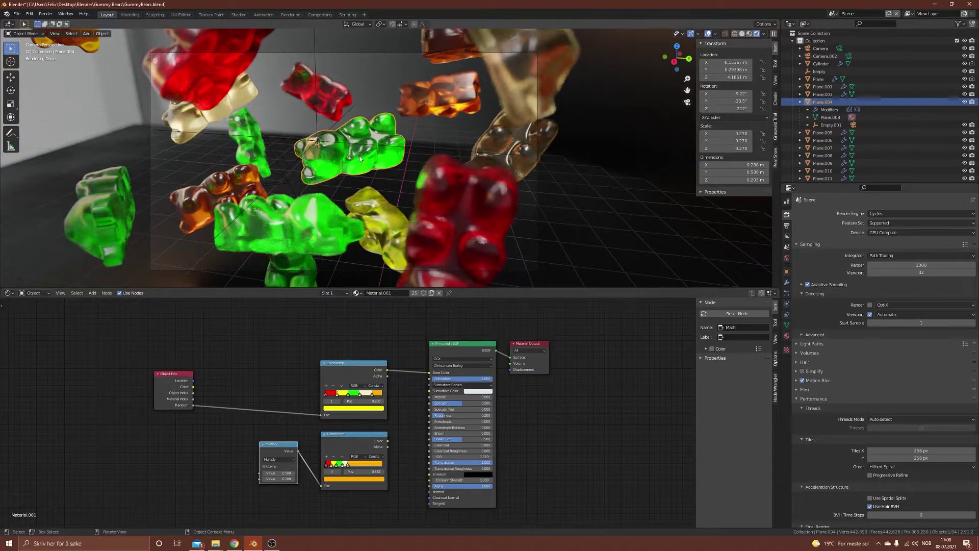
- Move the Object Info node slightly right and up, and the upper ColorRamp node up-left
click(169, 375)
drag(179, 374, 199, 372)
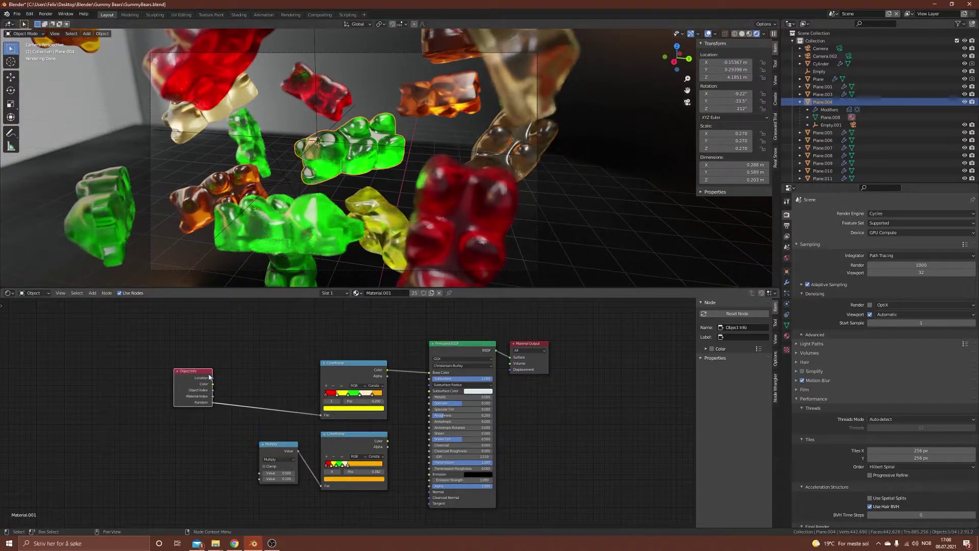
drag(199, 376, 202, 364)
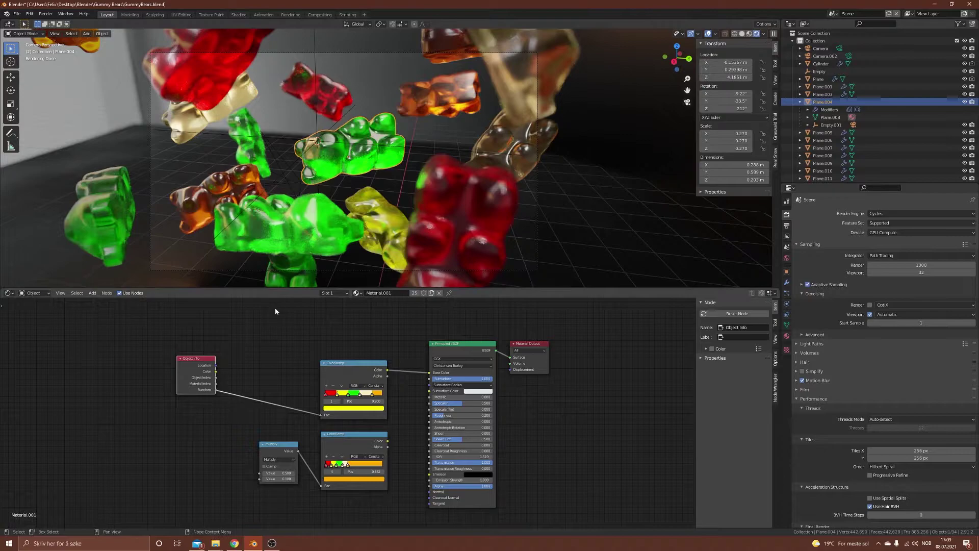
drag(360, 369, 350, 350)
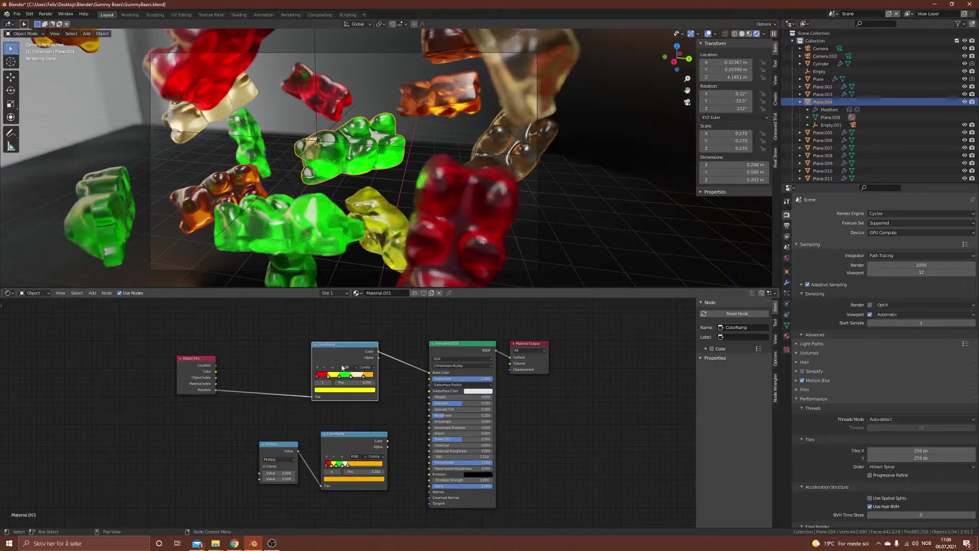
- Check the upper ColorRamp's interpolation options, then place its orange stop at position 0.8
click(366, 368)
key(Escape)
click(339, 377)
click(364, 376)
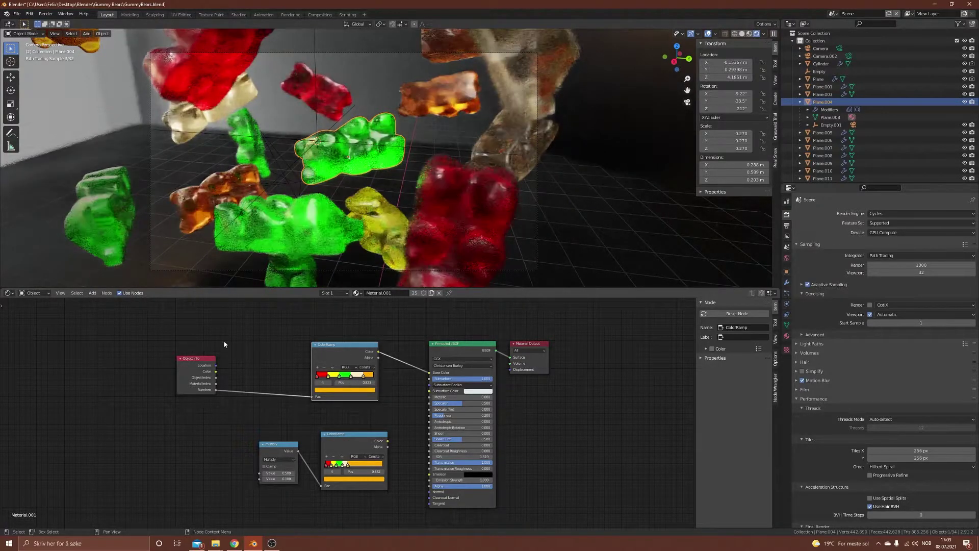
click(359, 382)
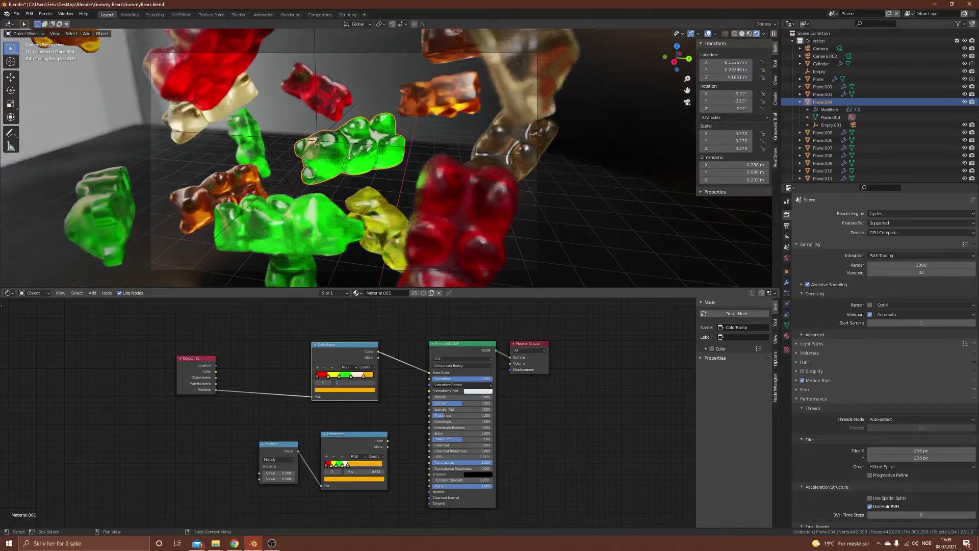
text(.8)
key(Return)
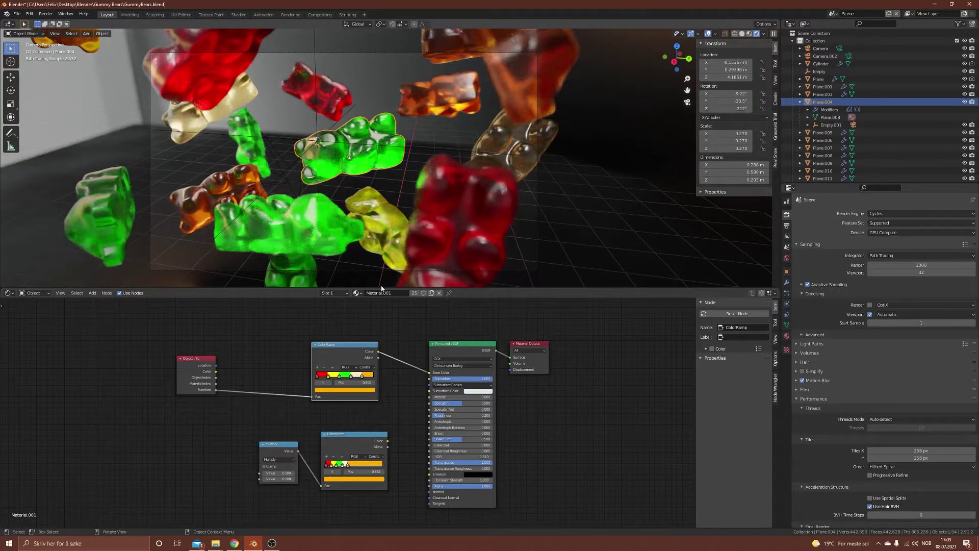
mouse_move(408, 136)
middle_down()
mouse_move(353, 182)
mouse_move(334, 179)
middle_up()
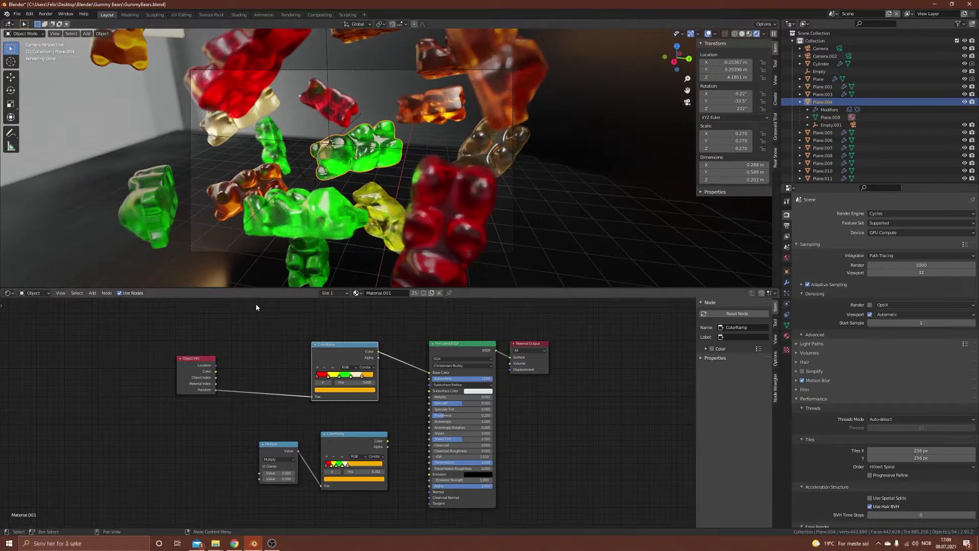
- Unlink Random from the upper ColorRamp's Fac and wire Object Index into the Multiply node
drag(354, 343, 354, 334)
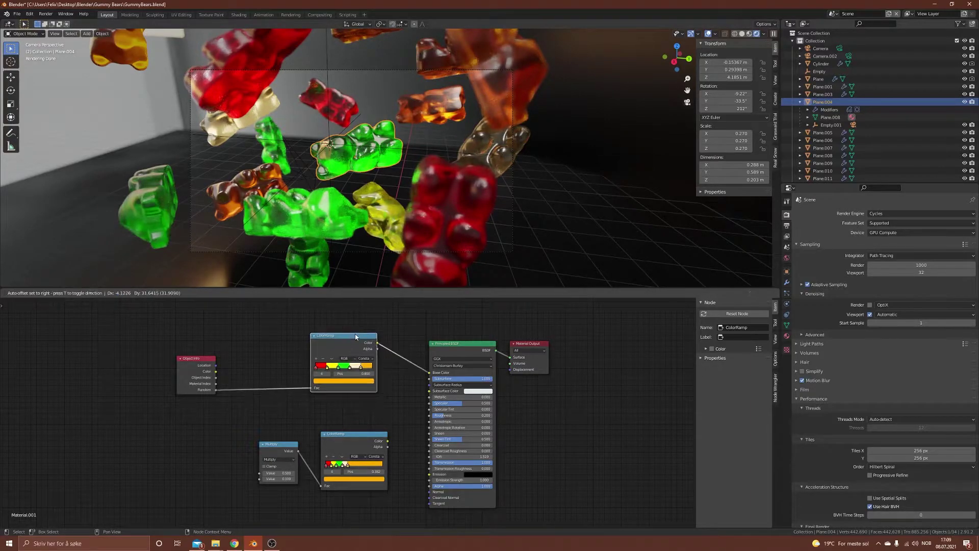
drag(220, 392, 221, 367)
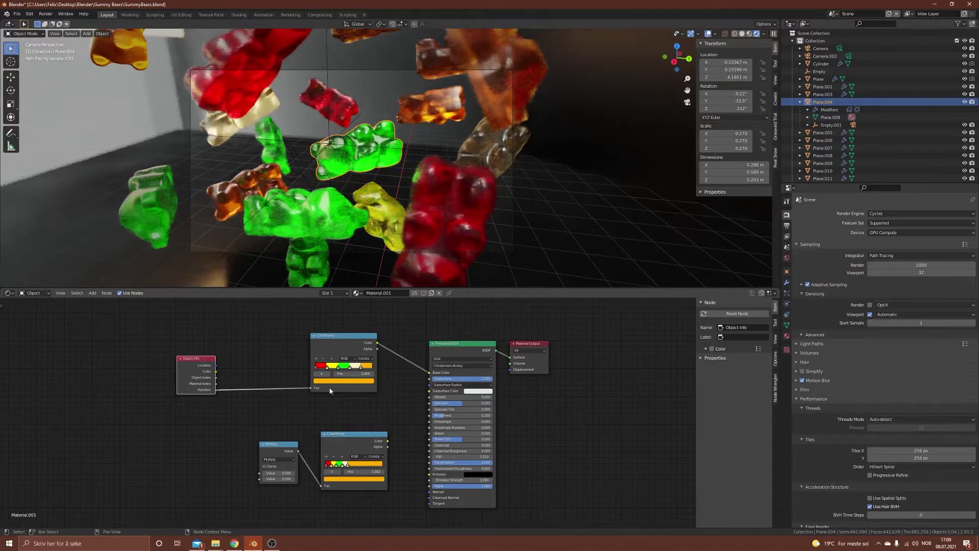
drag(312, 391, 276, 328)
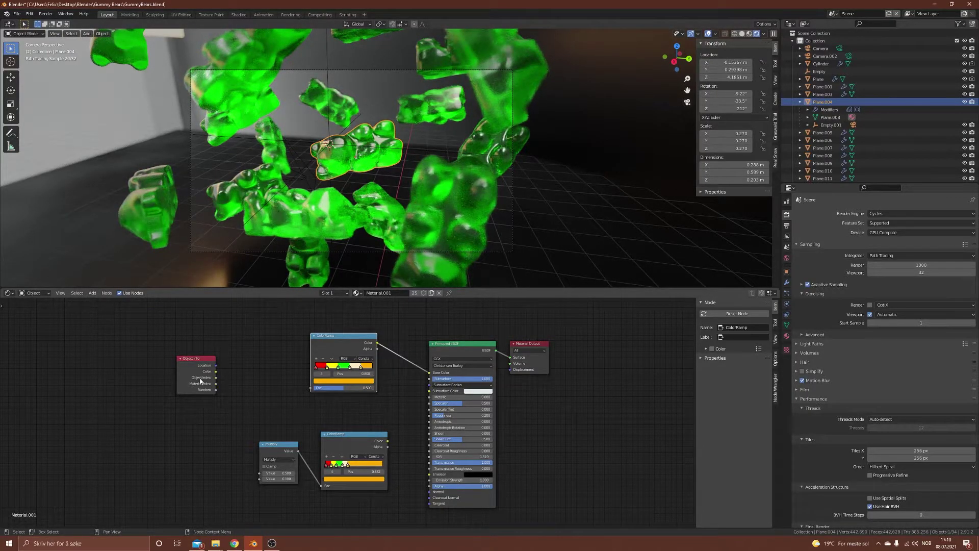
drag(216, 378, 247, 396)
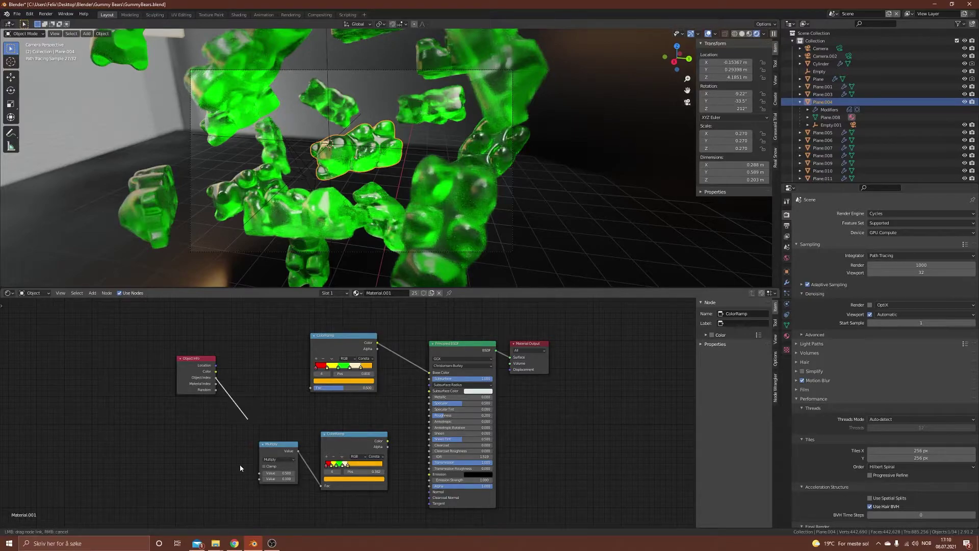
drag(240, 468, 267, 421)
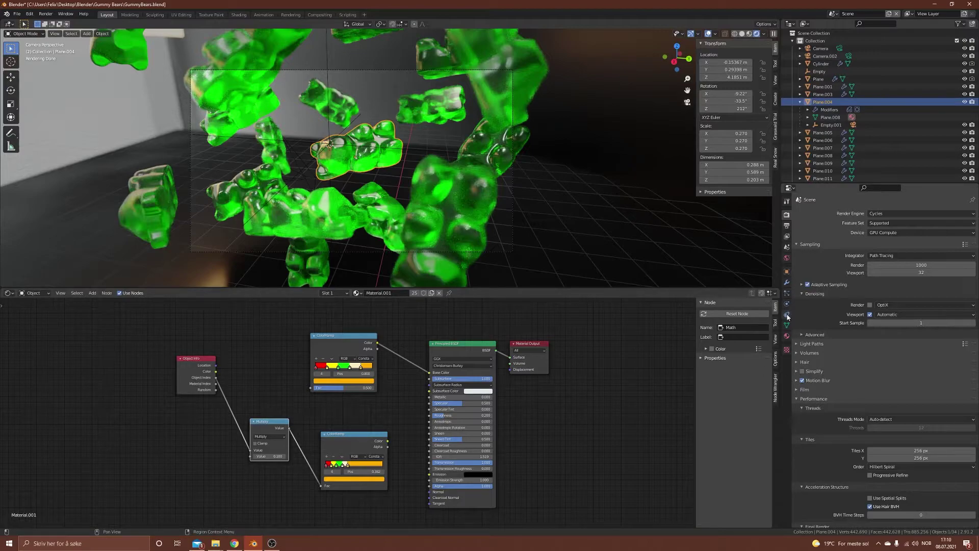
- Show Plane.004's Relations settings, then connect the lower ColorRamp's Color to Principled BSDF Base Color
click(786, 272)
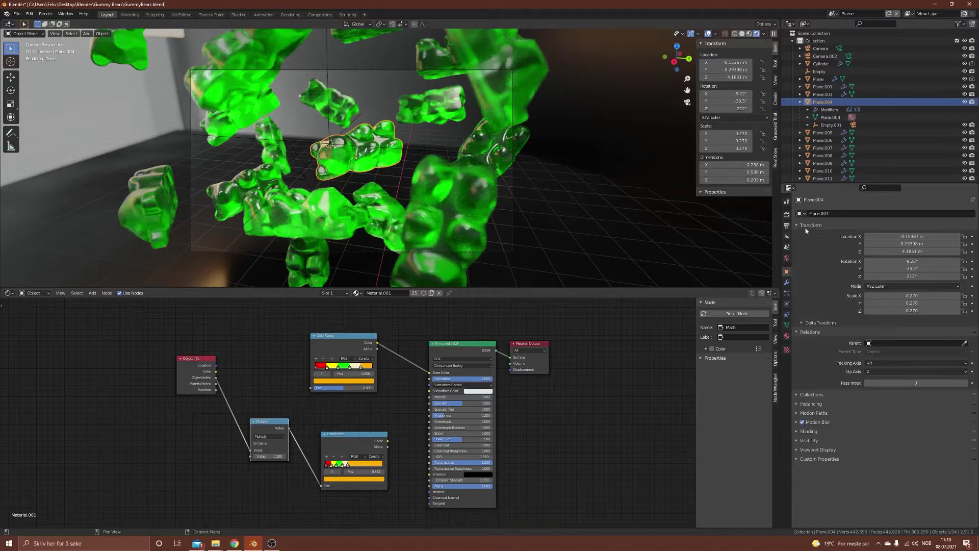
click(799, 332)
click(811, 332)
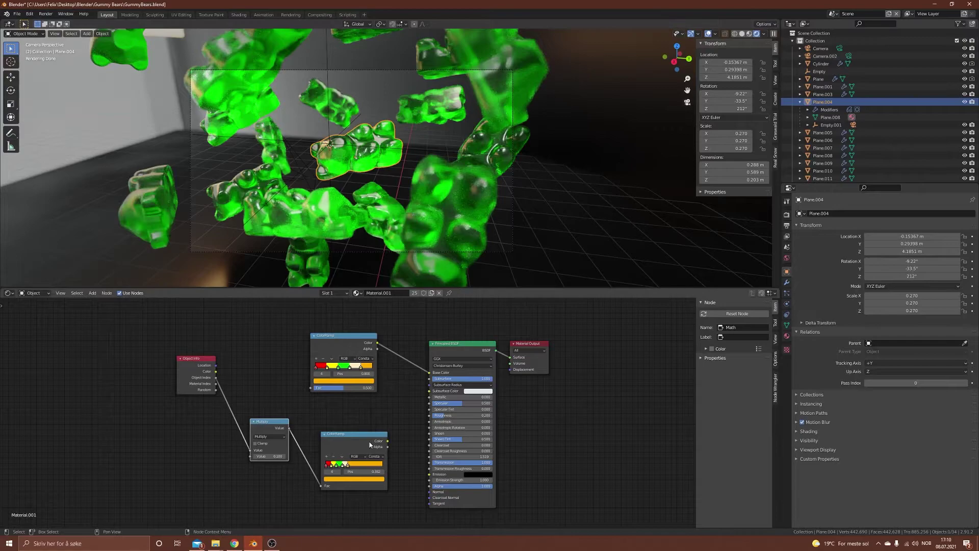
drag(387, 441, 429, 372)
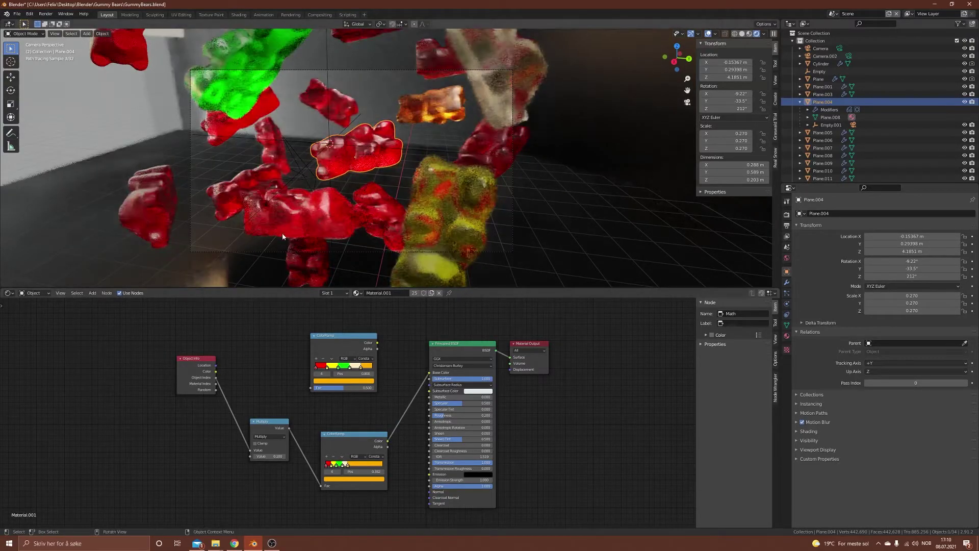
- Raise the Multiply and lower ColorRamp nodes into line and review the ramp's red and yellow stops
drag(265, 424, 263, 411)
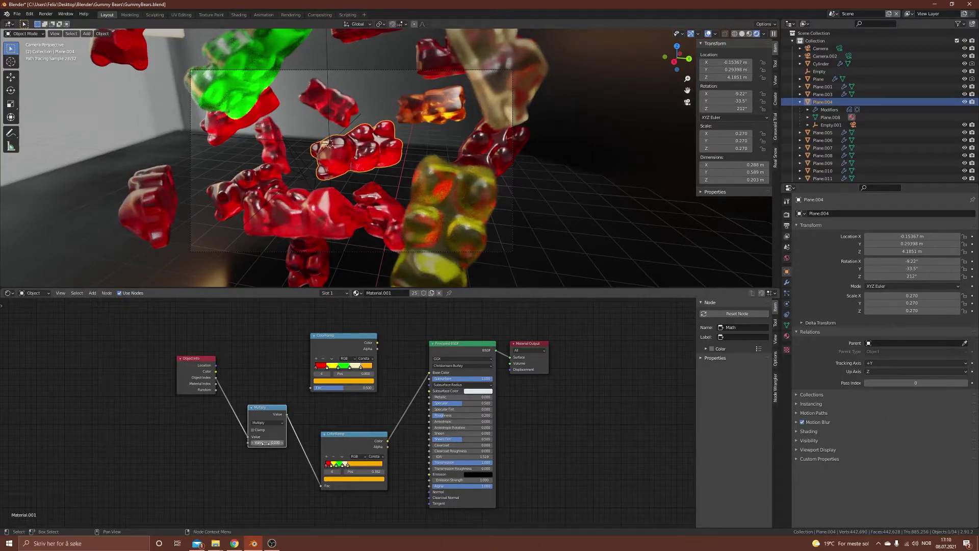
drag(349, 436, 349, 420)
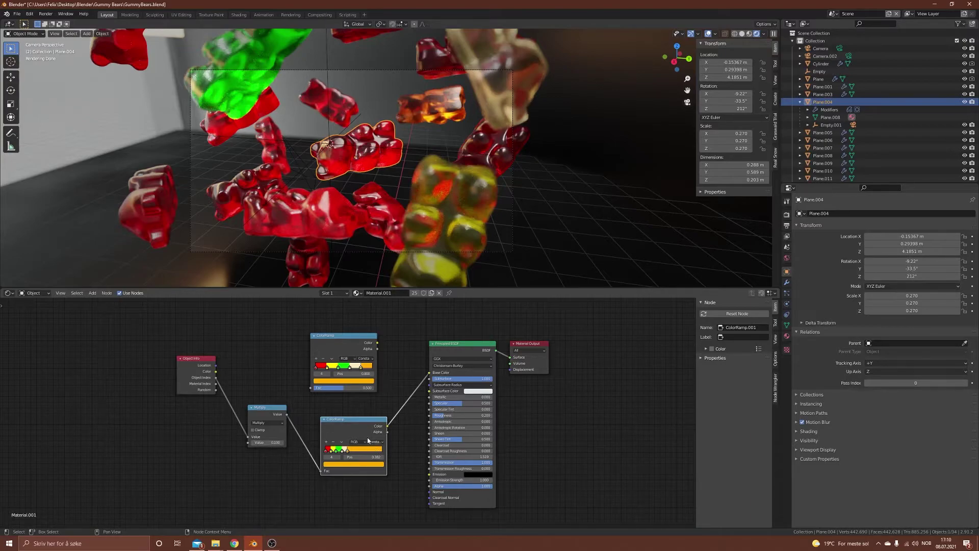
drag(363, 435, 358, 425)
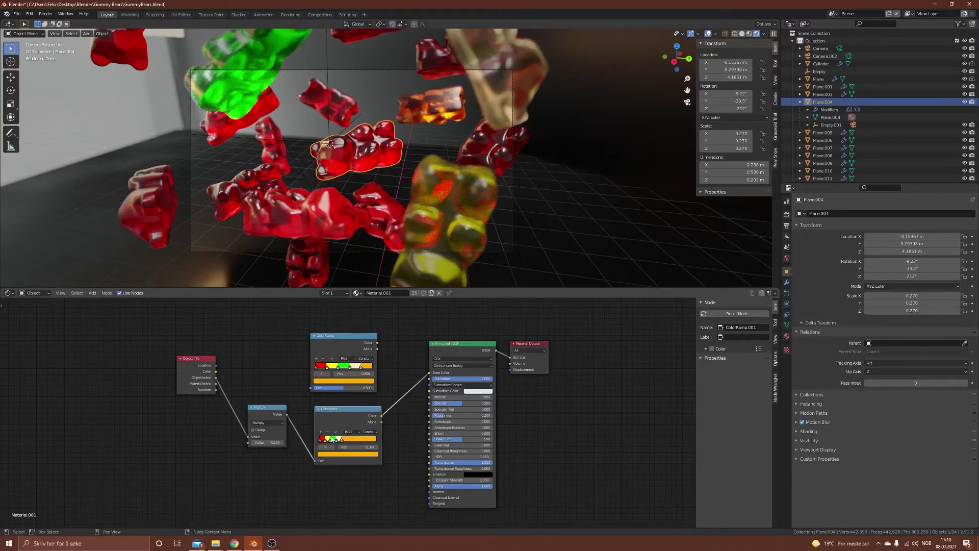
click(321, 442)
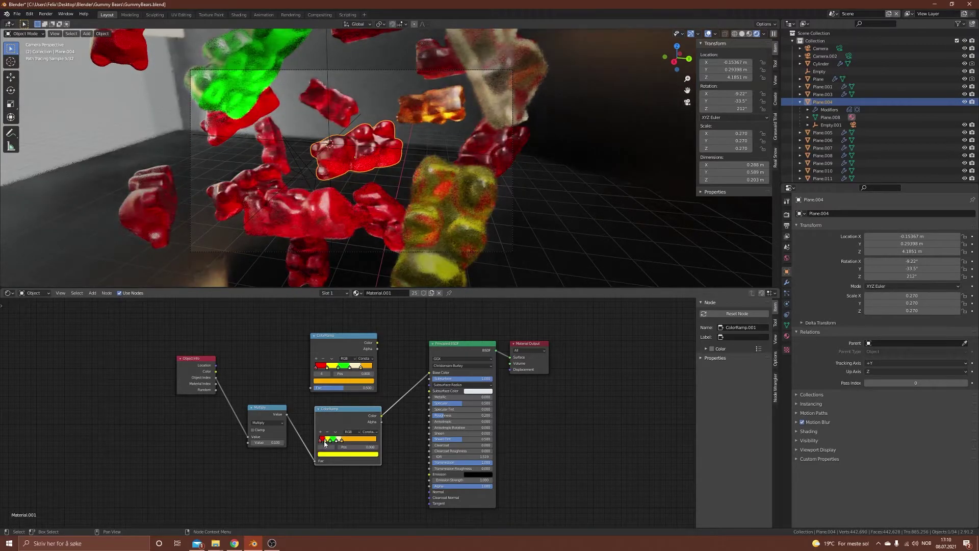
click(321, 441)
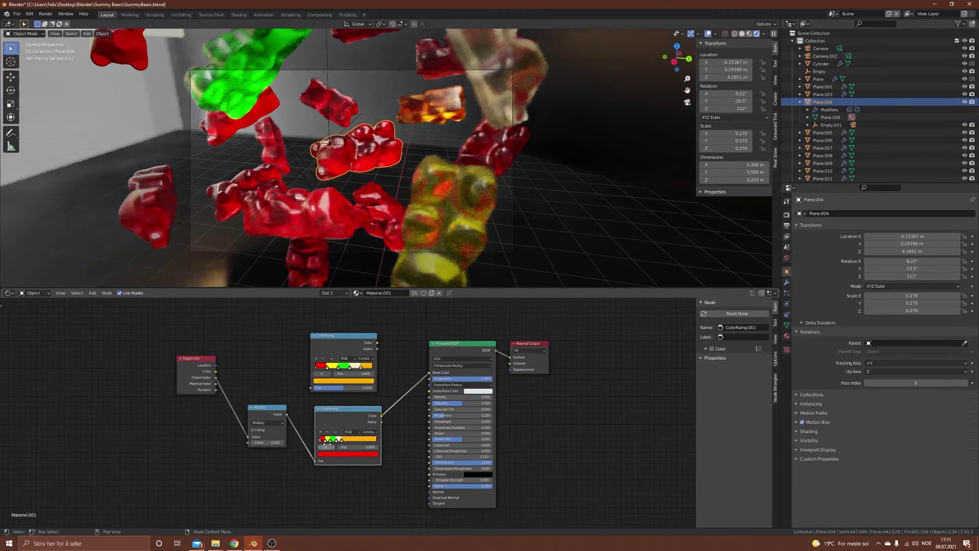
click(327, 441)
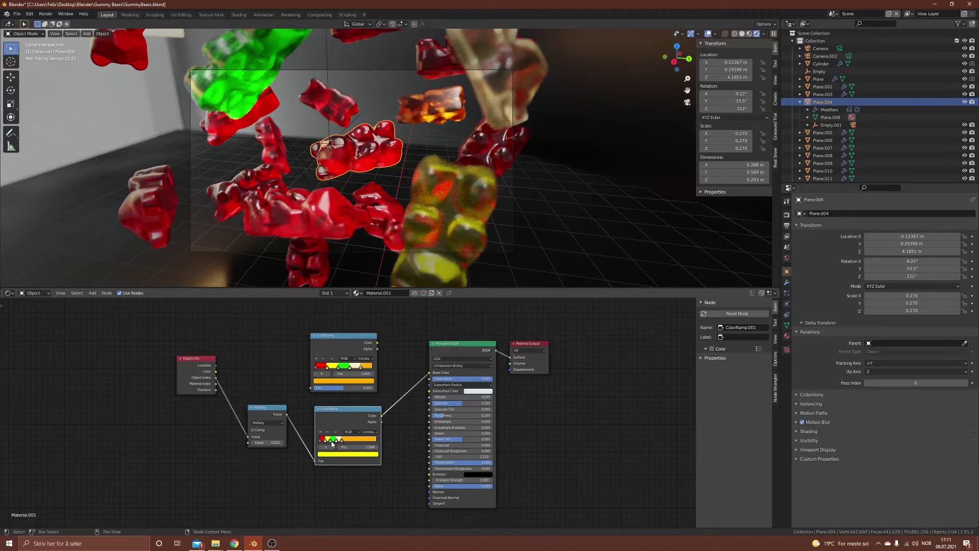
- Step Plane.004's Pass Index up to 4, then set 13 and raise it to 17, checking ramp stops
click(966, 383)
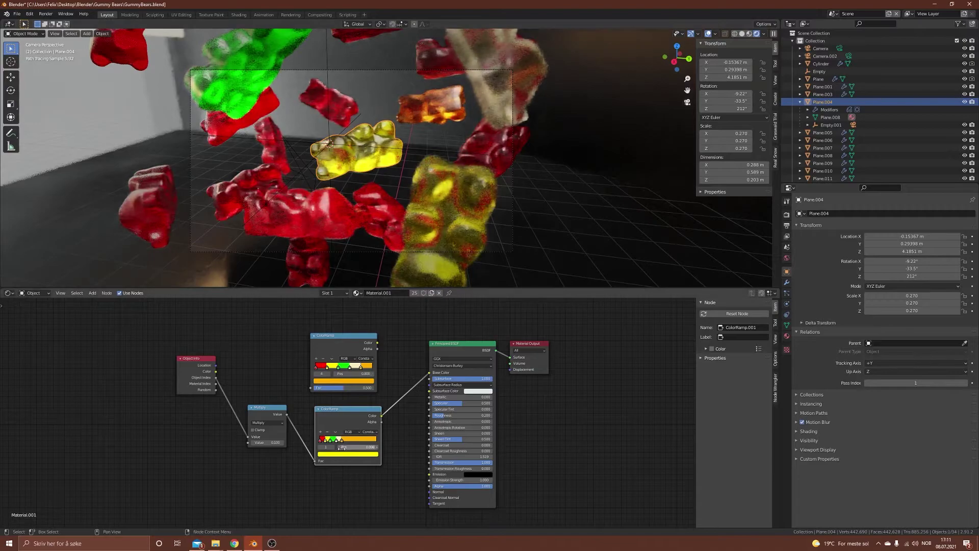
click(331, 441)
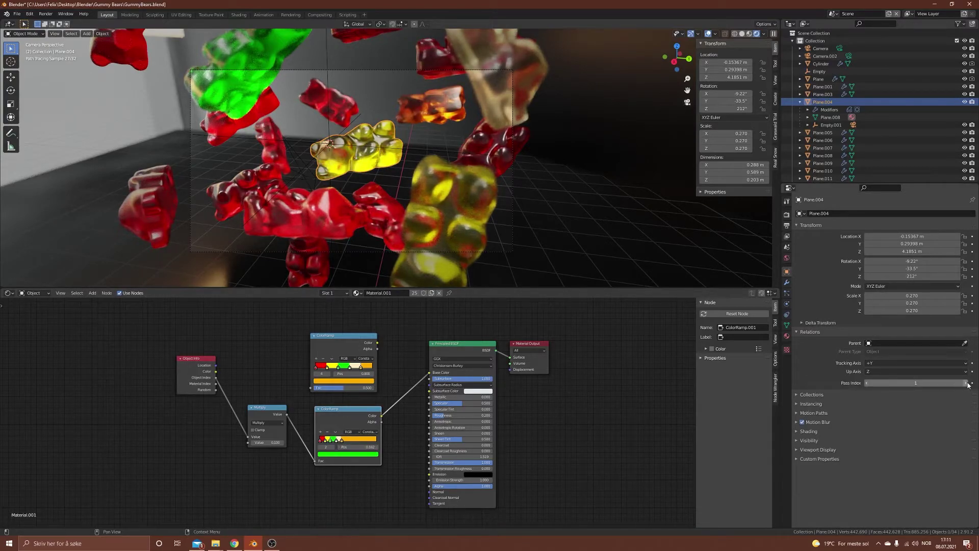
click(337, 441)
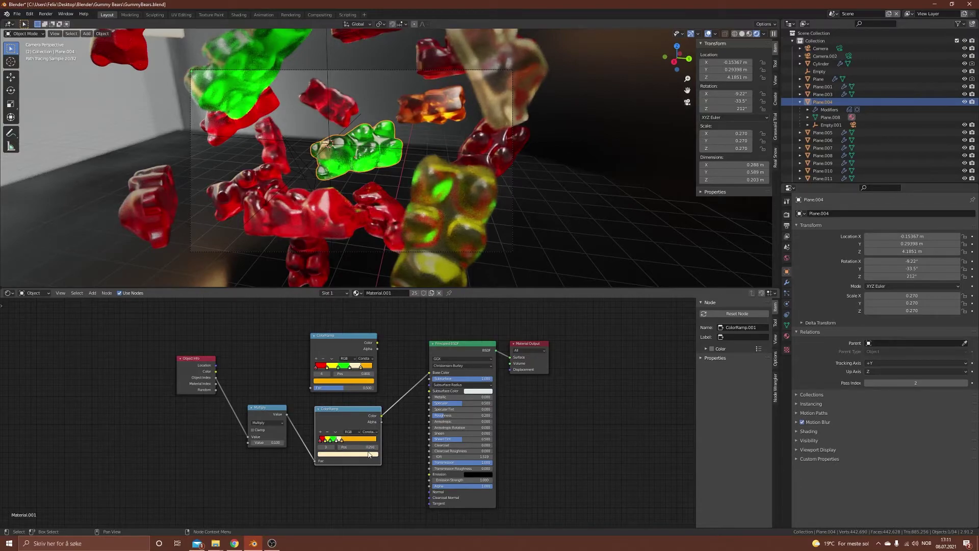
click(966, 383)
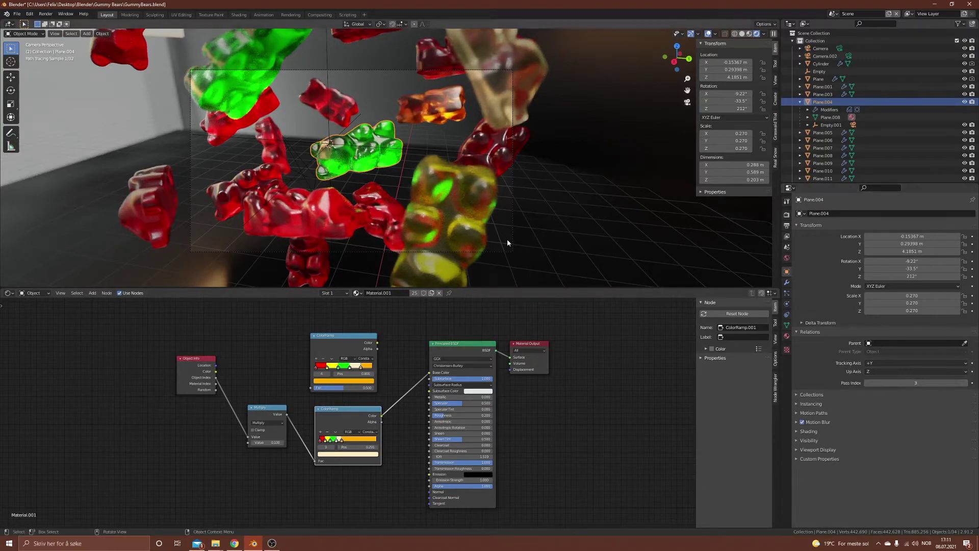
click(342, 443)
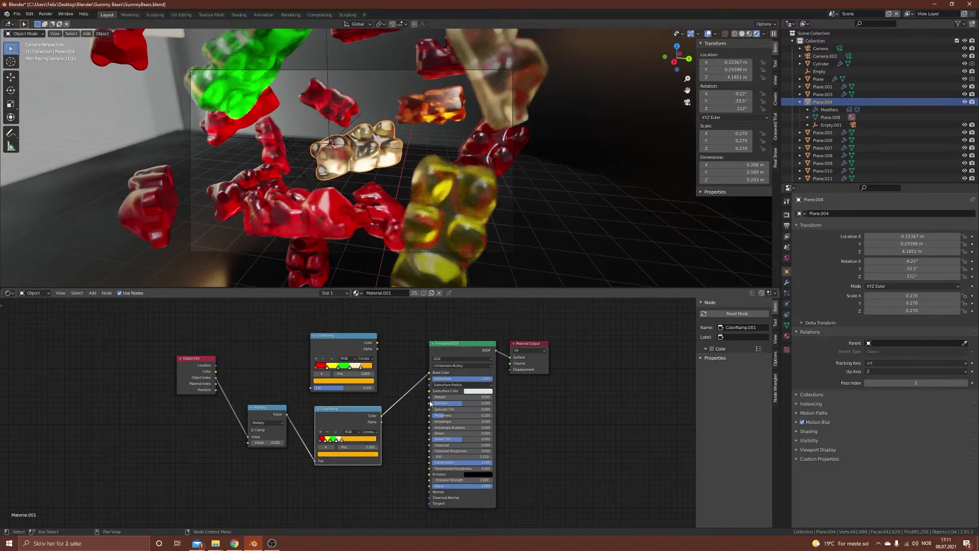
click(966, 384)
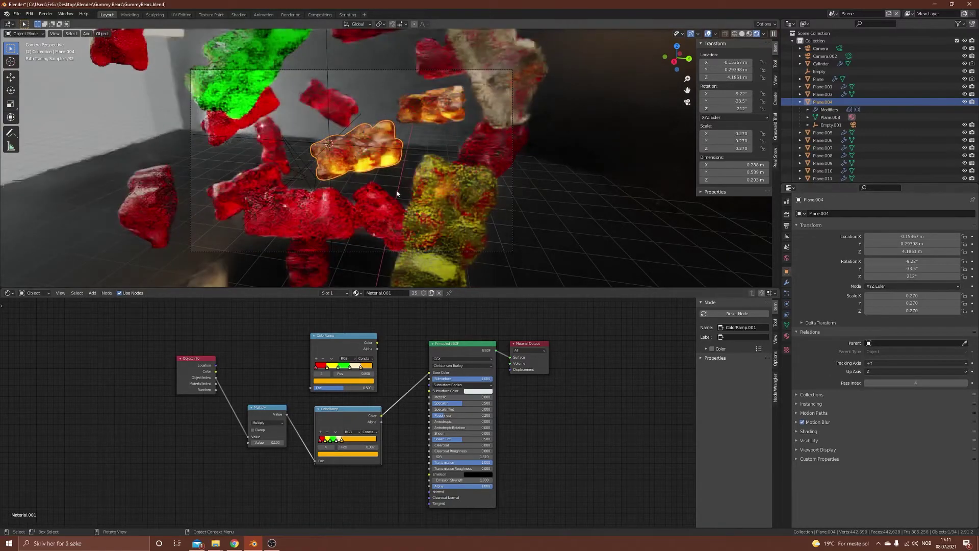
click(943, 383)
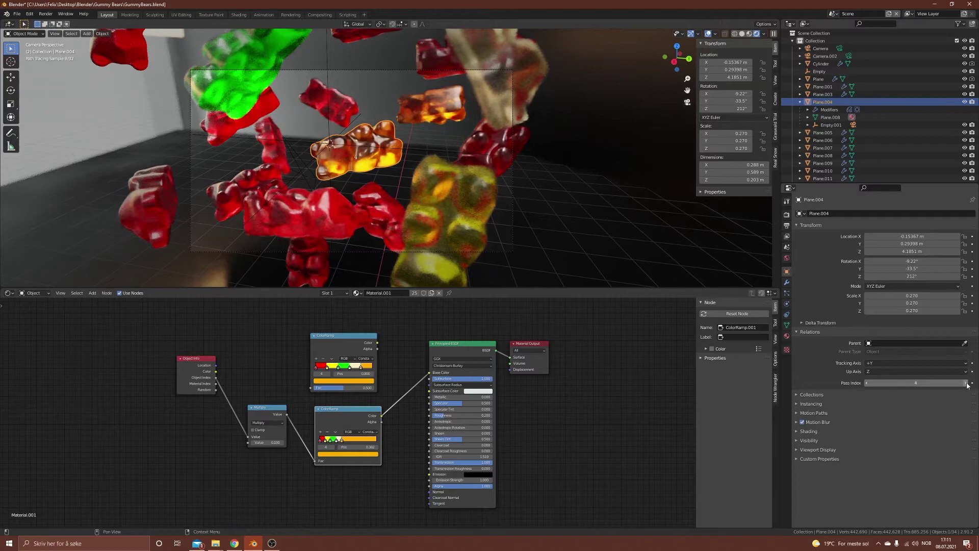
text(13)
key(Return)
click(966, 383)
click(966, 383)
click(966, 383)
click(966, 383)
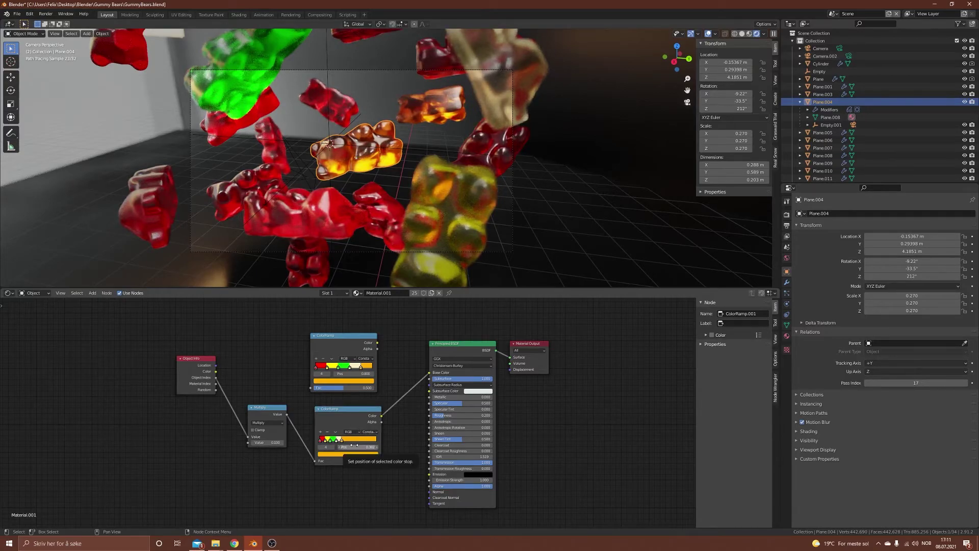
- Shift the lower ColorRamp node left toward Multiply and select Multiply's 0.100 value
scroll(360, 439, up, 1)
drag(366, 410, 358, 406)
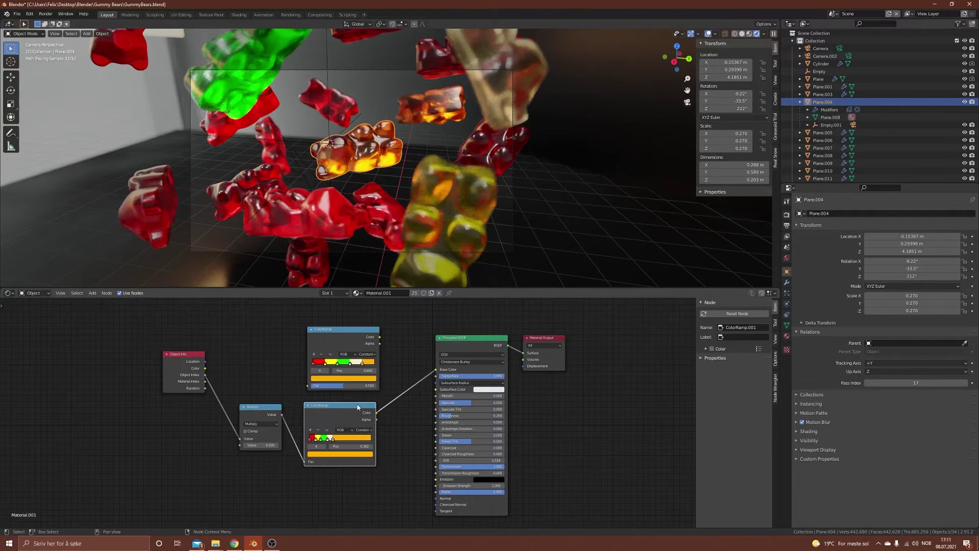
click(257, 445)
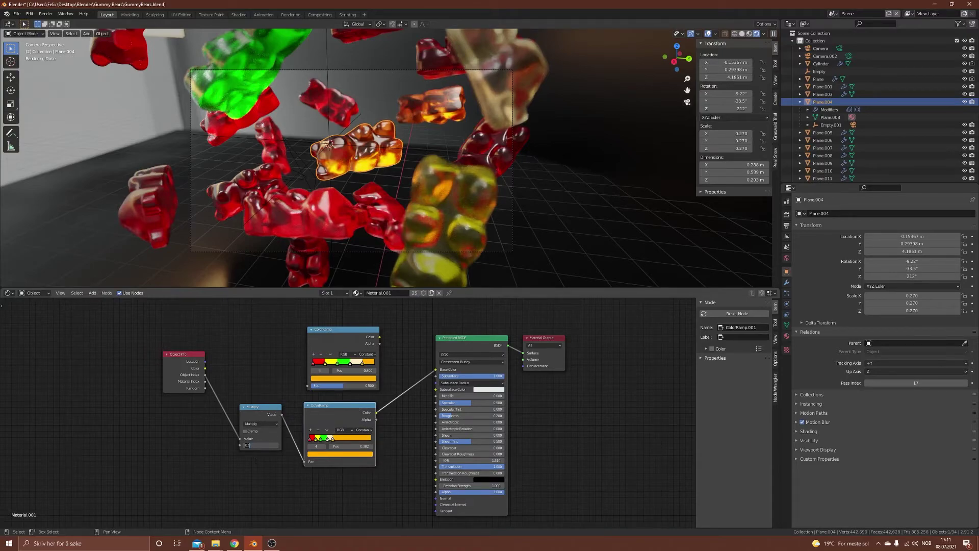